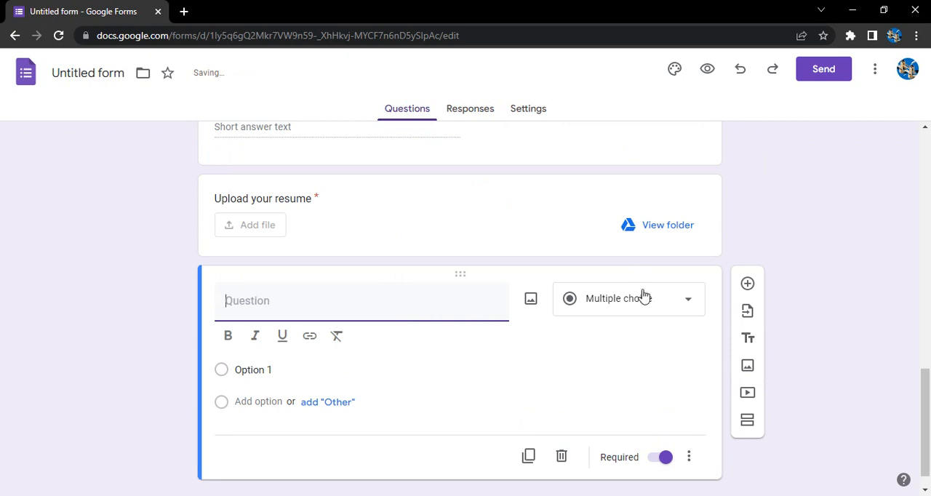
Step: Change the new question below the resume upload to the Date type and title it "DoB"
click(642, 295)
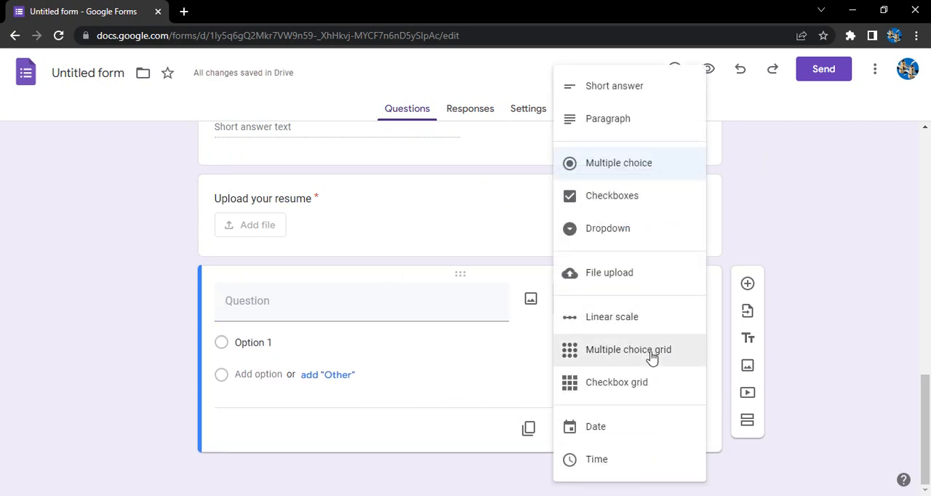
click(626, 431)
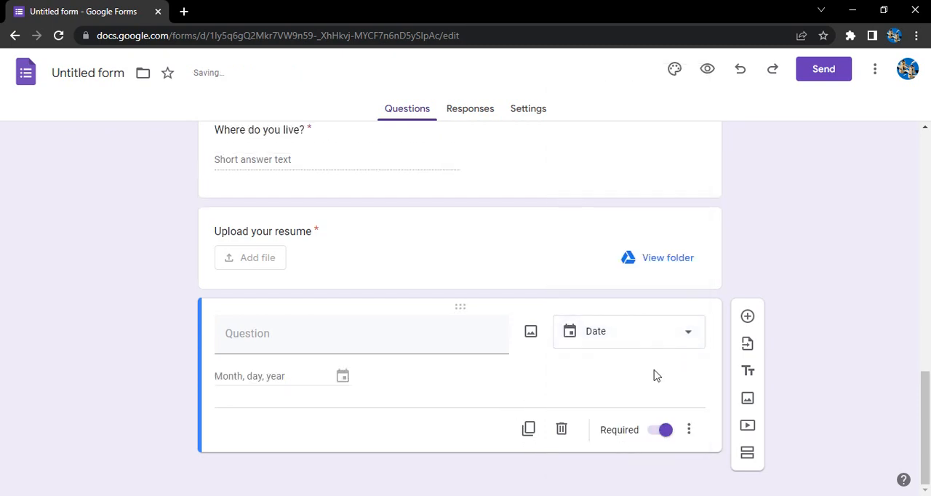
click(290, 347)
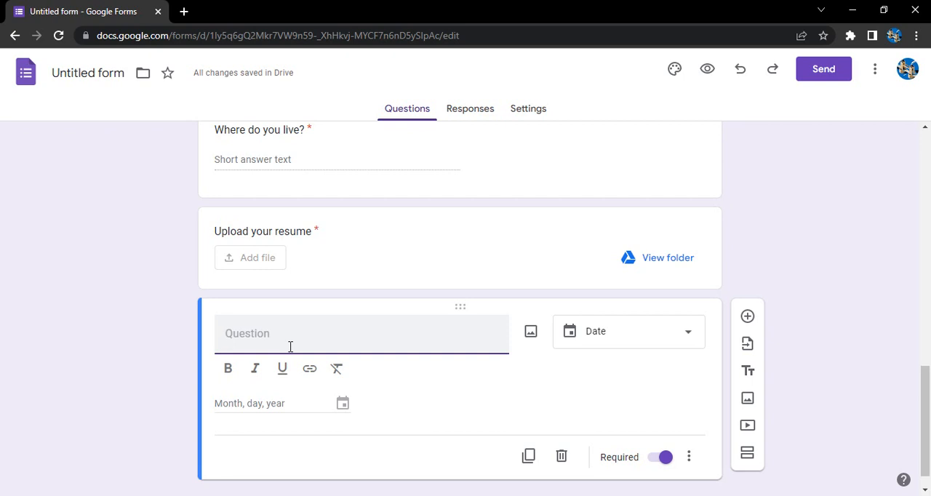
text(Do)
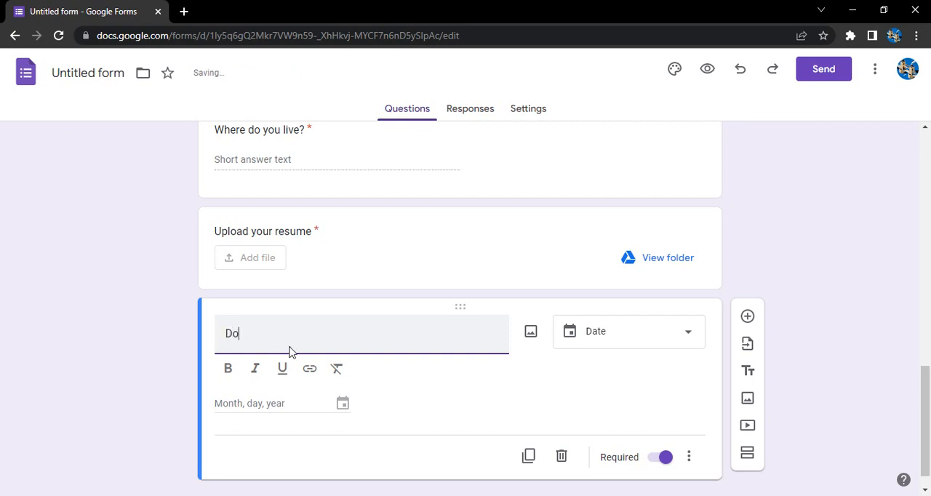
text(B)
click(345, 405)
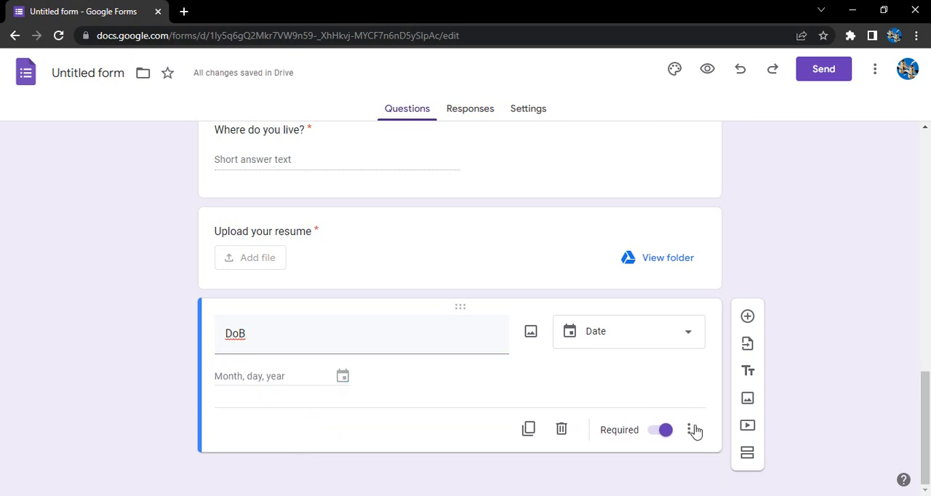
Step: Add a question below DoB and set its answer type to Time
click(748, 317)
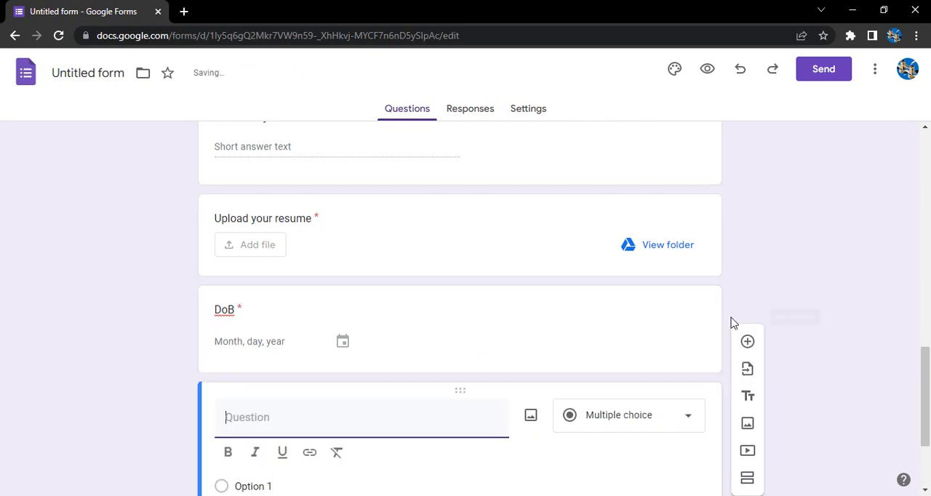
scroll(621, 388, down, 3)
scroll(621, 388, up, 3)
scroll(621, 388, down, 3)
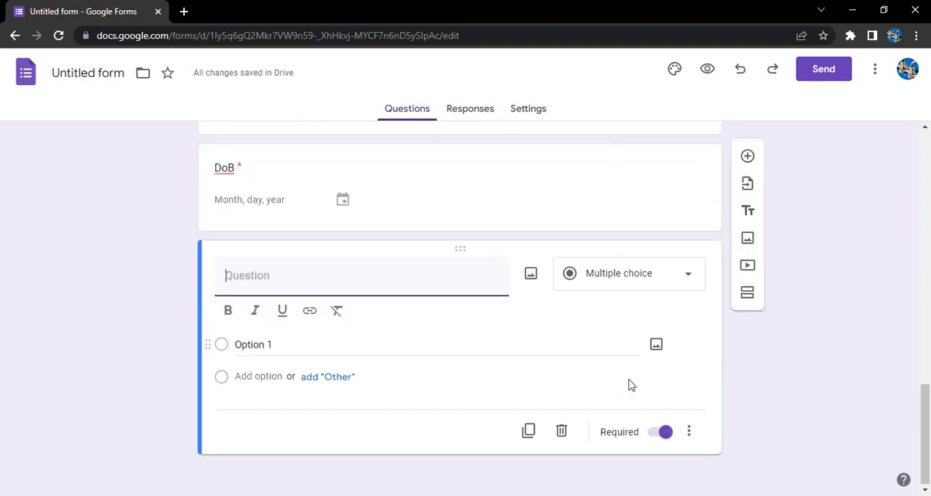
click(654, 274)
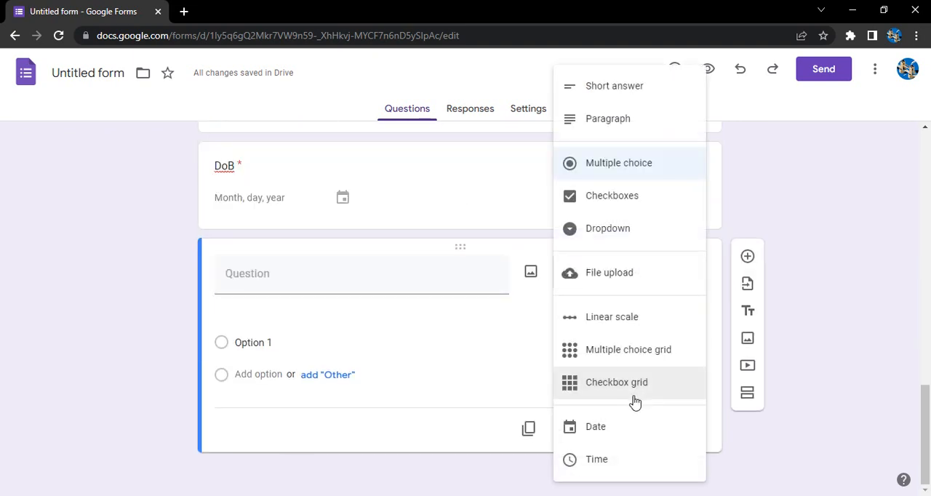
click(610, 460)
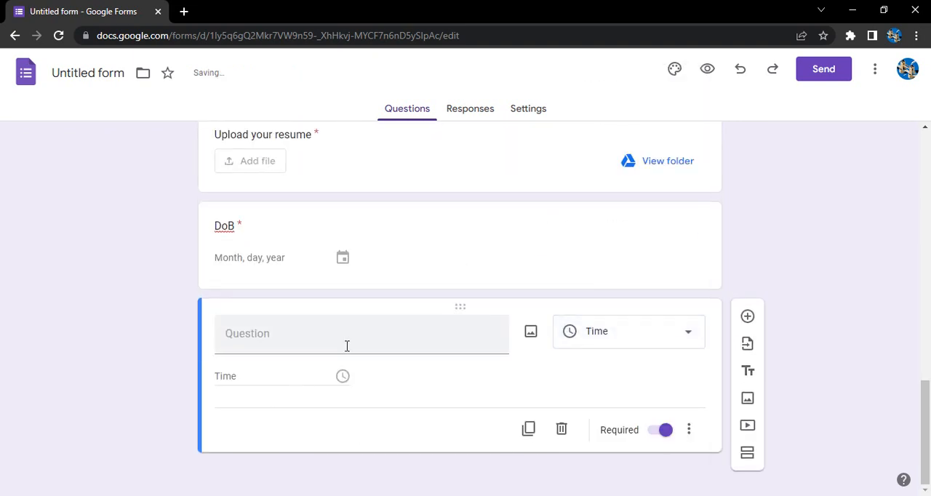
Step: Title the time question "Please enter your preferred time"
click(347, 346)
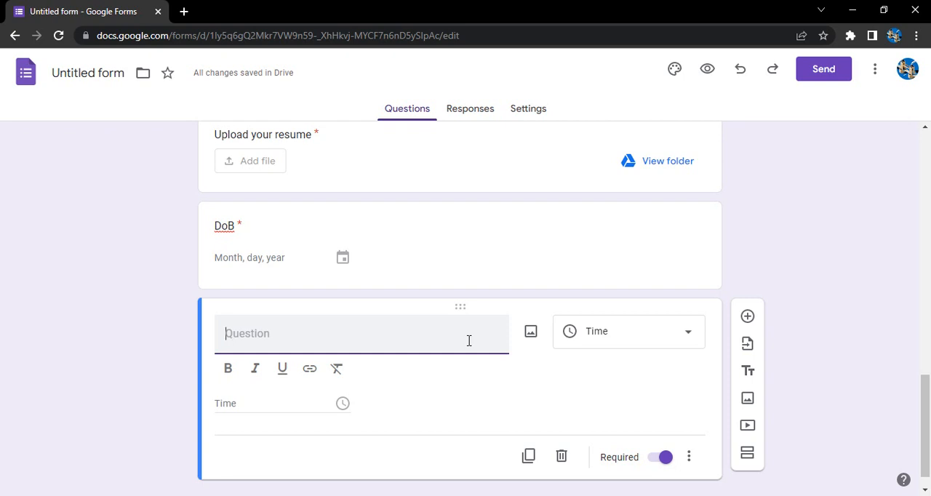
text(Please enter your pre)
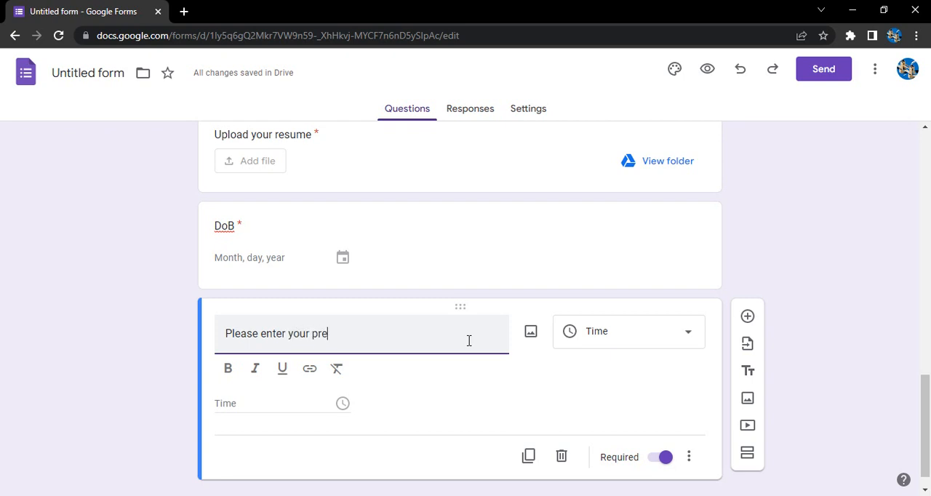
text(f)
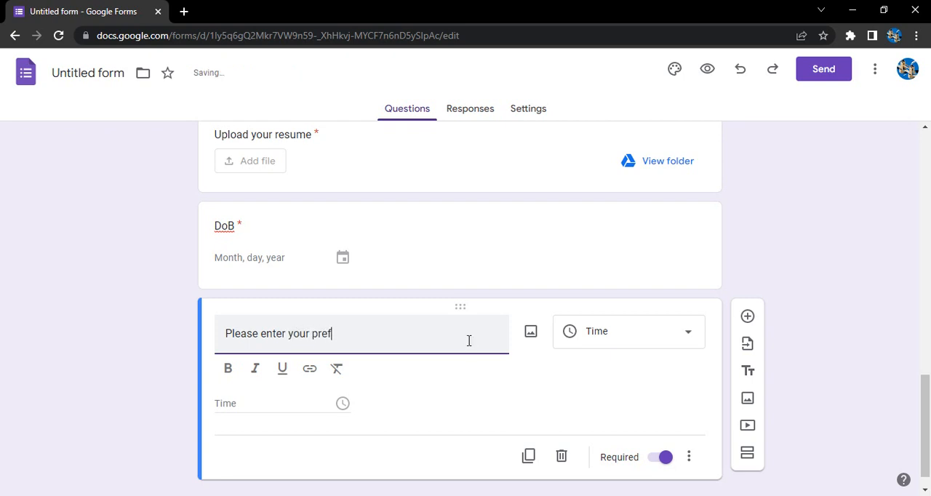
text(erred time)
Step: Add a question below the preferred time question and set its type to Linear scale
click(747, 317)
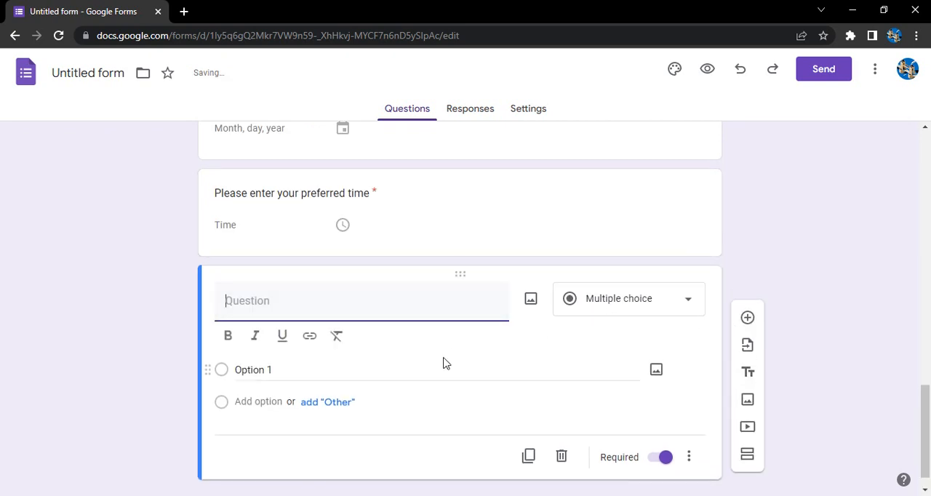
click(573, 303)
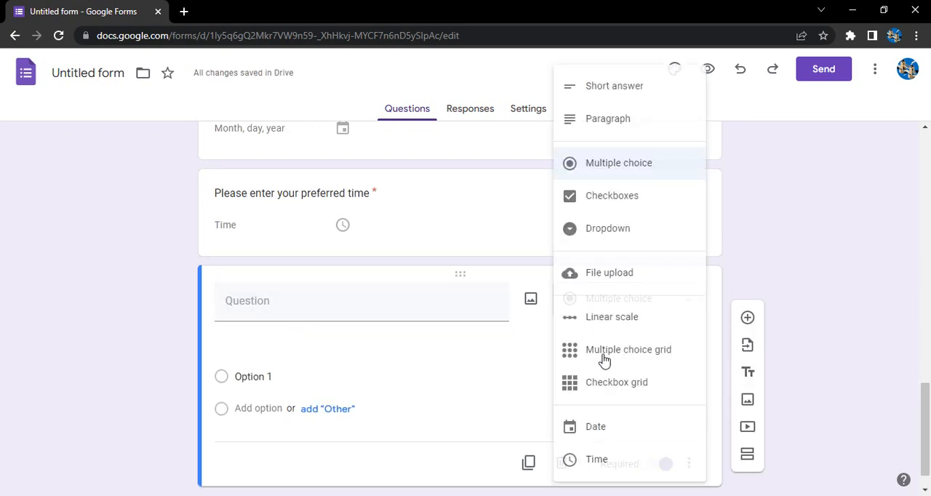
click(609, 320)
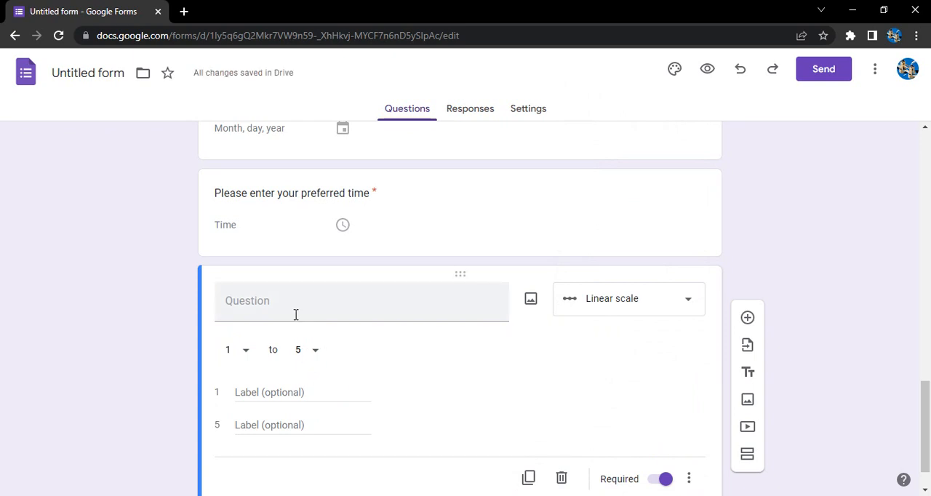
Step: Set the linear scale to run from 0 to 10
click(317, 355)
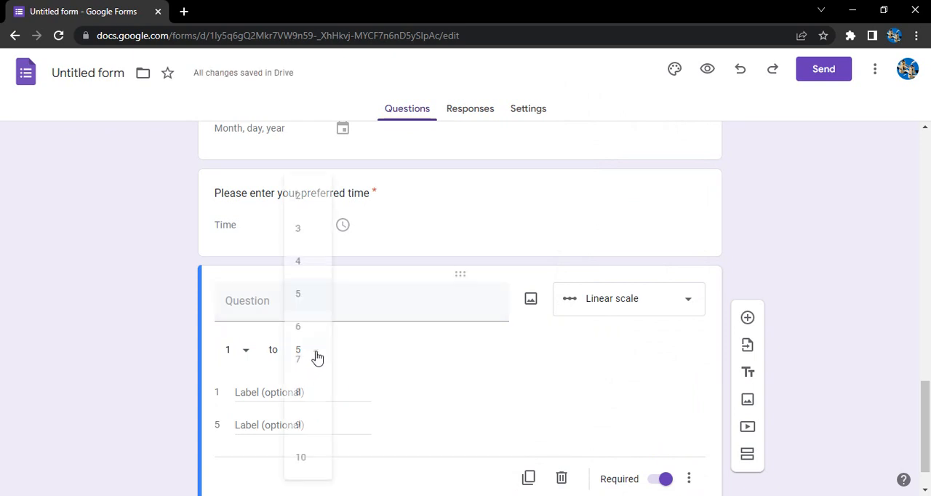
click(317, 451)
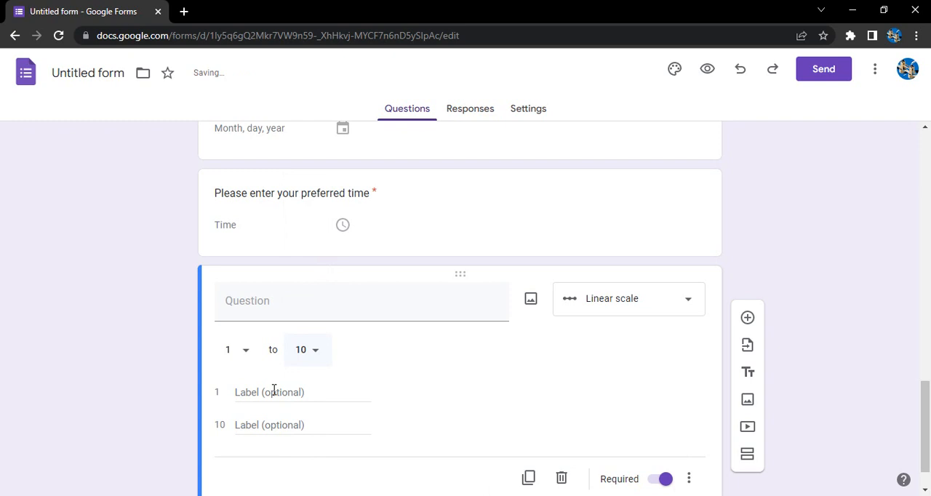
click(251, 352)
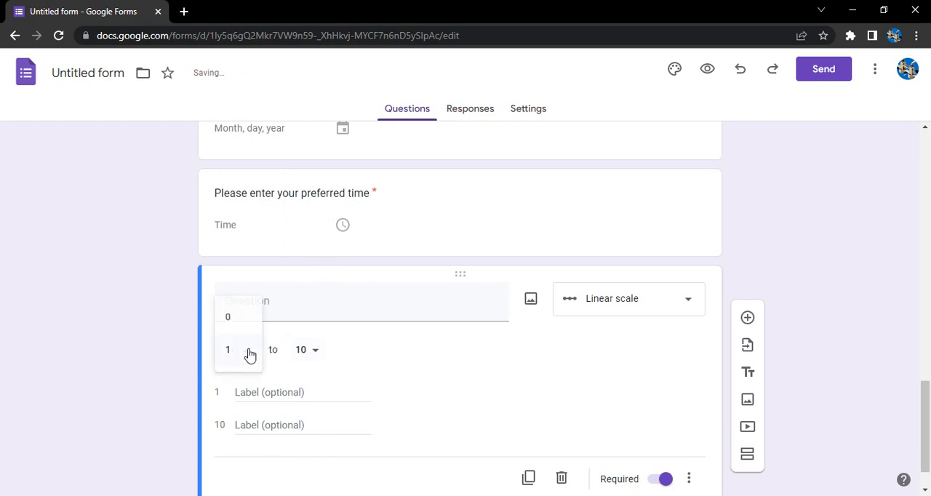
click(229, 317)
click(313, 355)
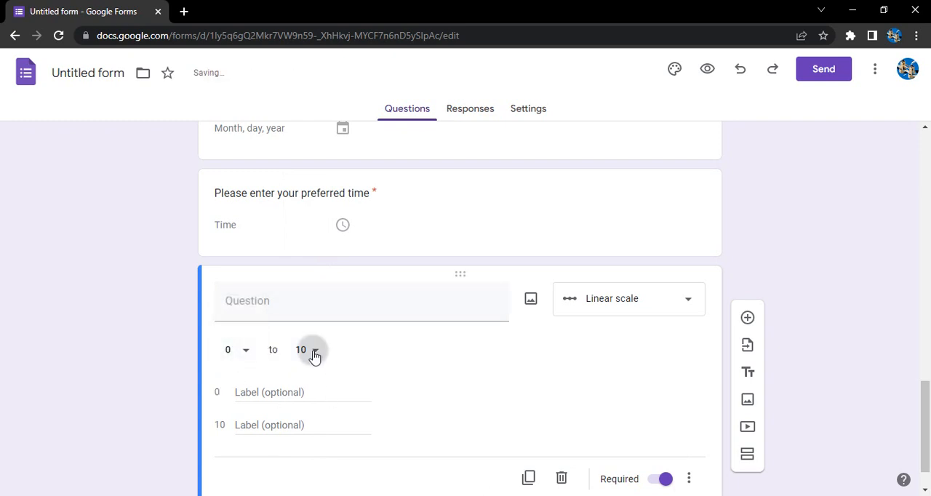
click(388, 357)
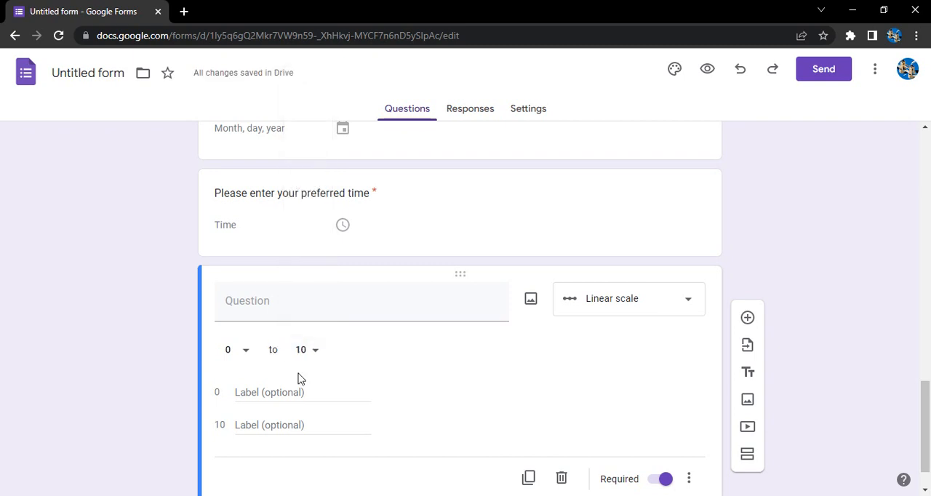
Step: Label the scale's low end "Worst" and its high end "Best"
click(267, 392)
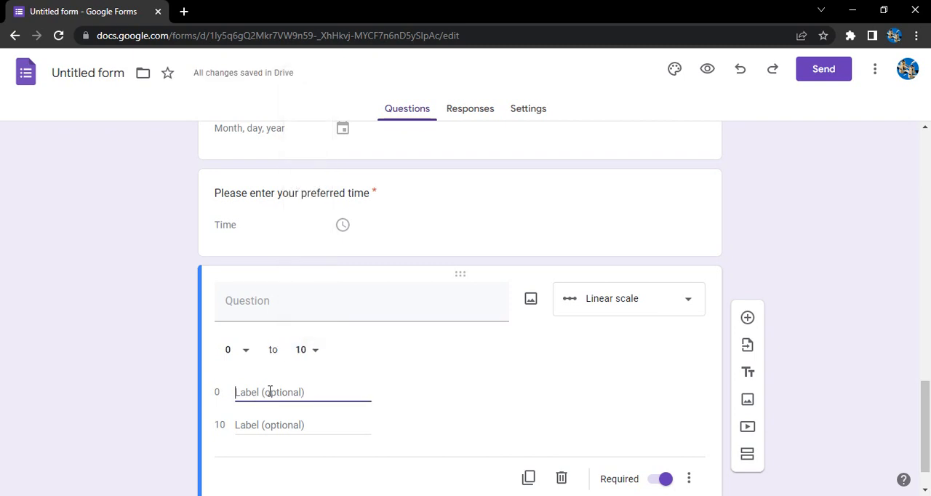
text(Worst)
key(Tab)
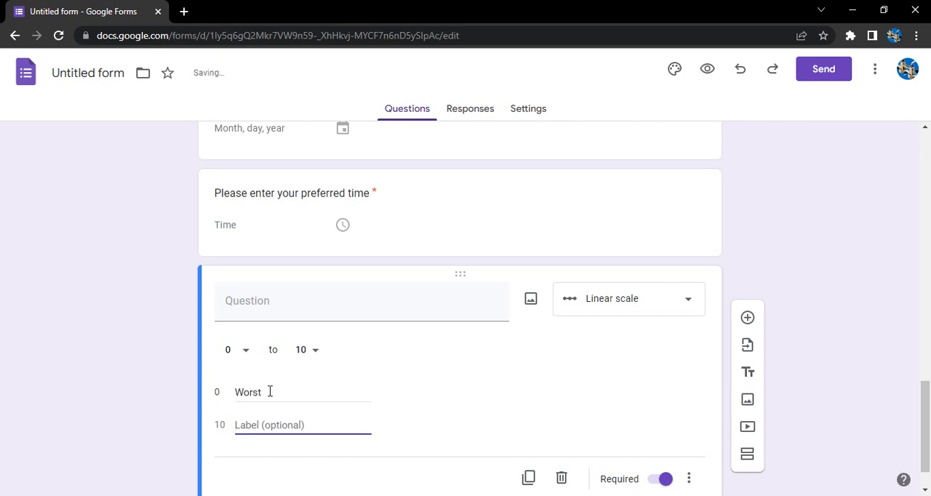
text(Best)
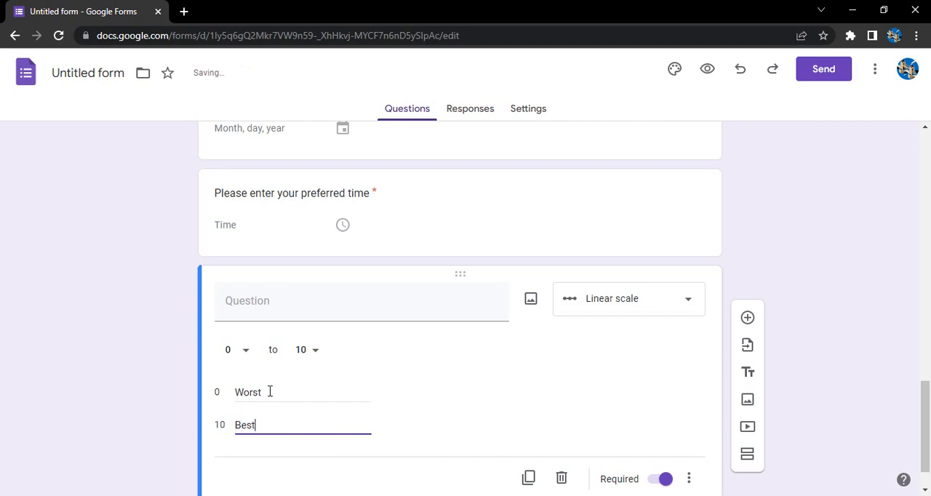
Step: Title the linear scale question "Rating"
click(300, 316)
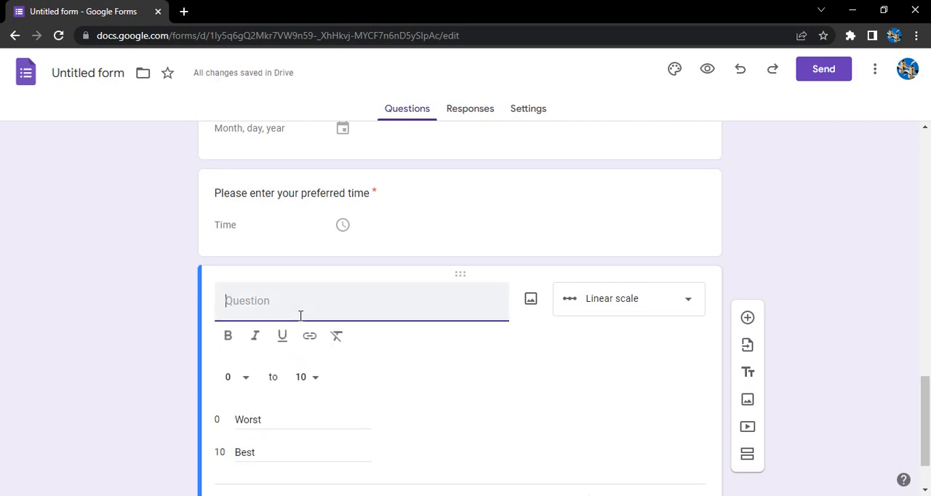
text(Rating)
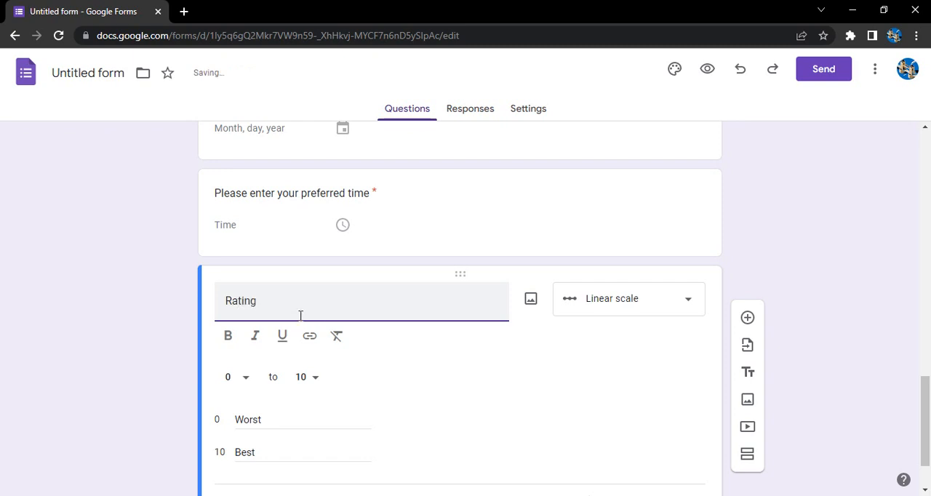
click(516, 458)
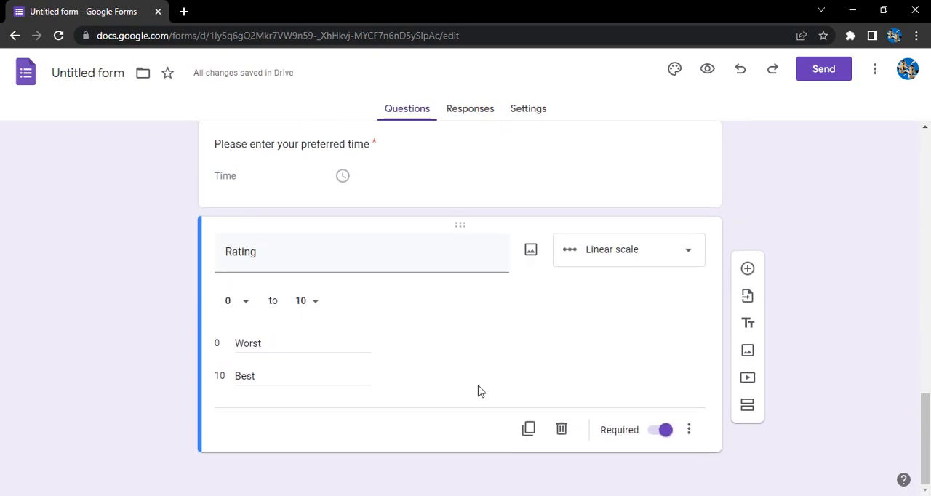
Step: Add a question below Rating and set its type to Multiple choice grid
click(748, 269)
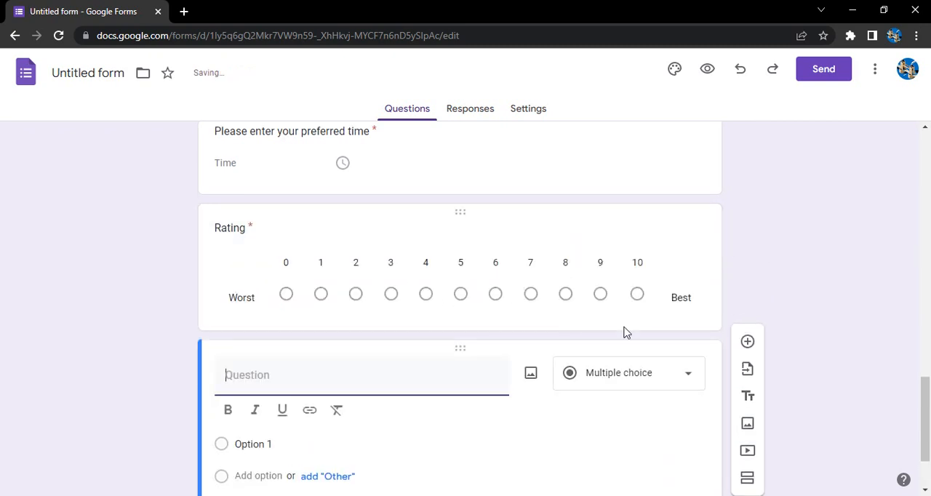
click(629, 284)
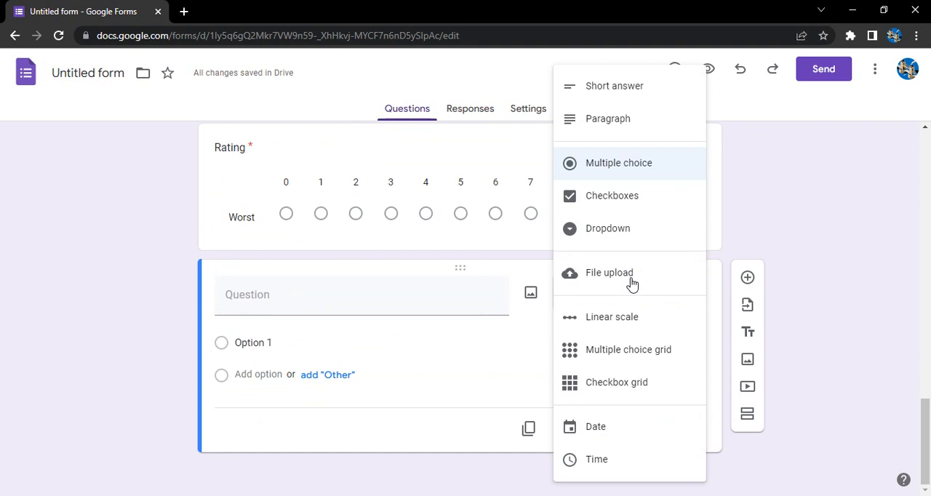
click(628, 355)
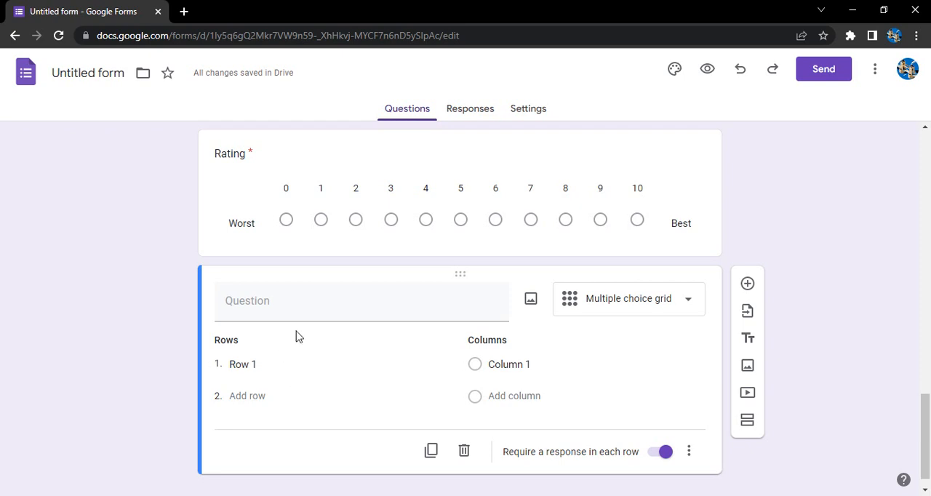
Step: Name the grid's first row "Red or White"
click(266, 363)
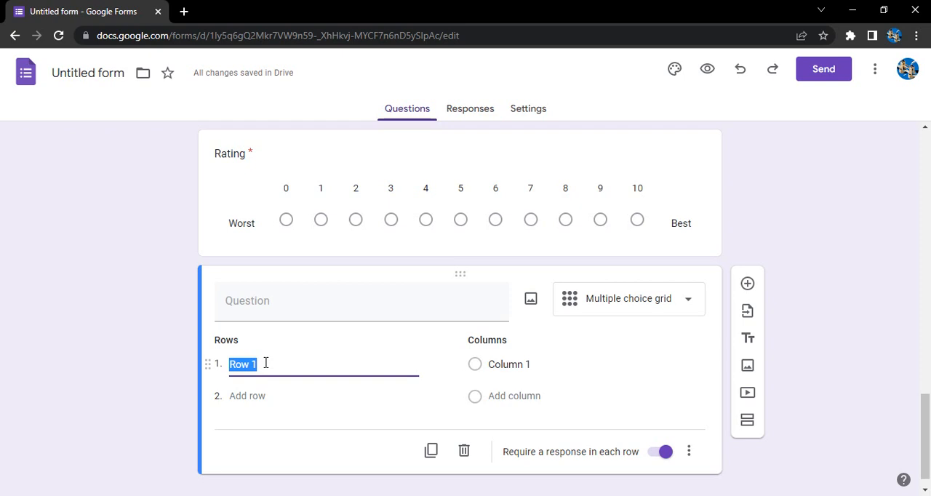
text(Red or)
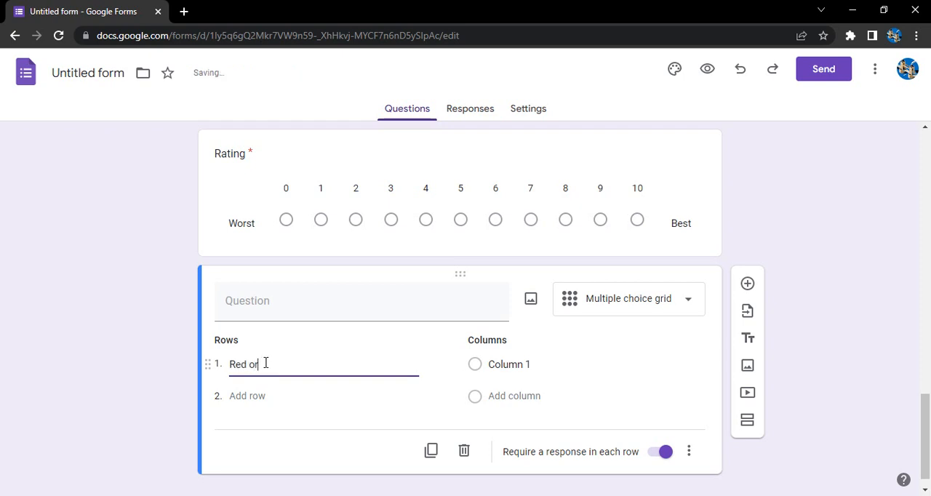
text( White)
Step: Name the multiple choice grid's first column "Red" and add a second column named "White"
click(507, 363)
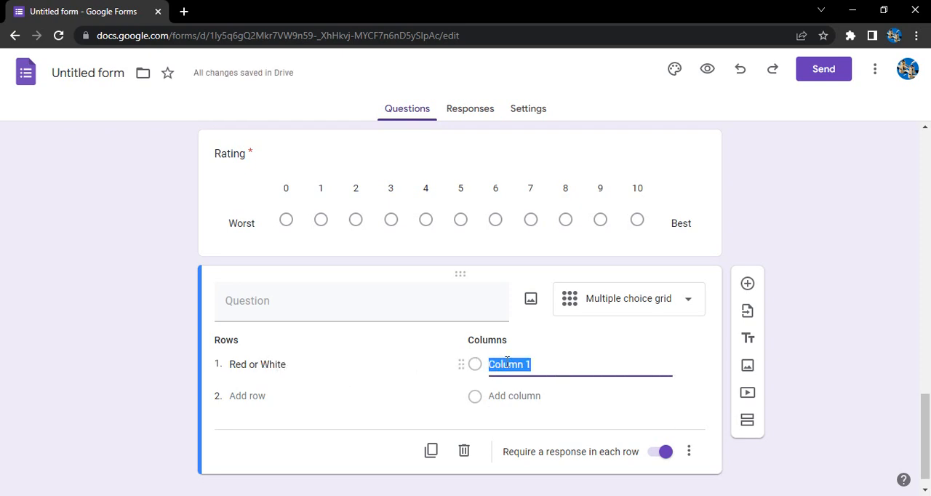
text(Red)
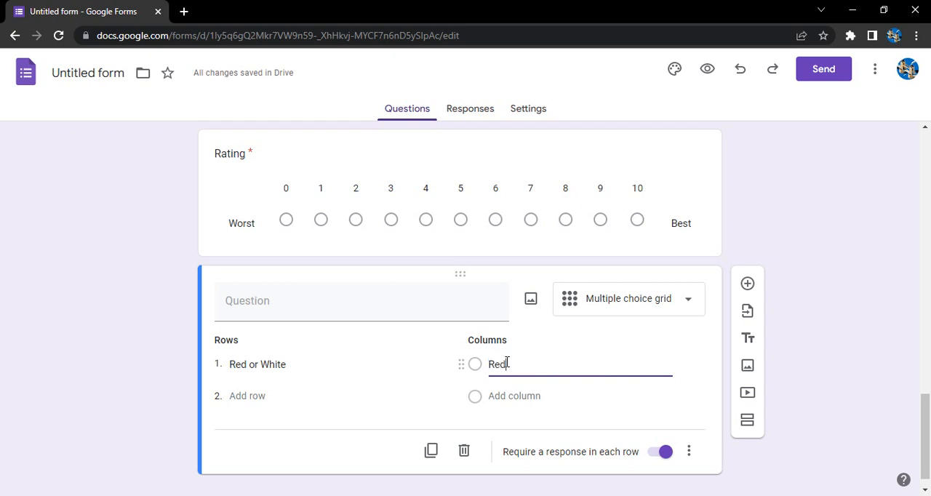
click(529, 396)
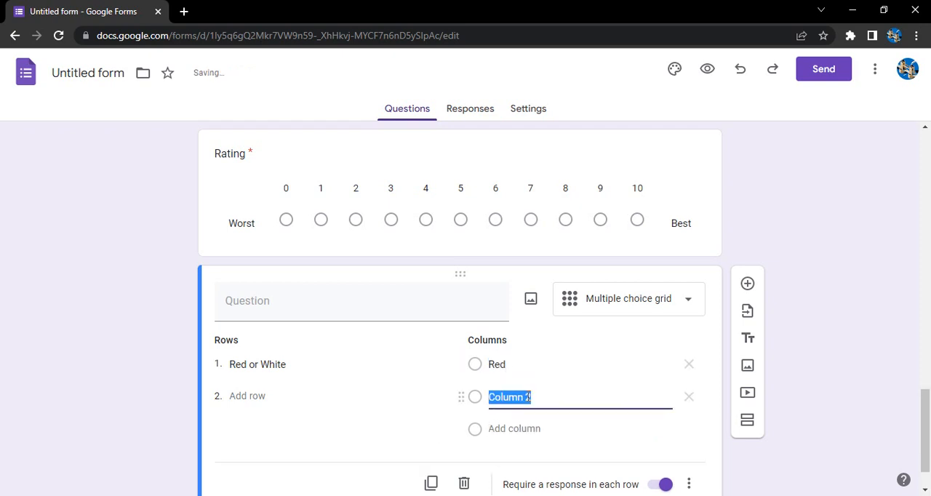
text(Whit)
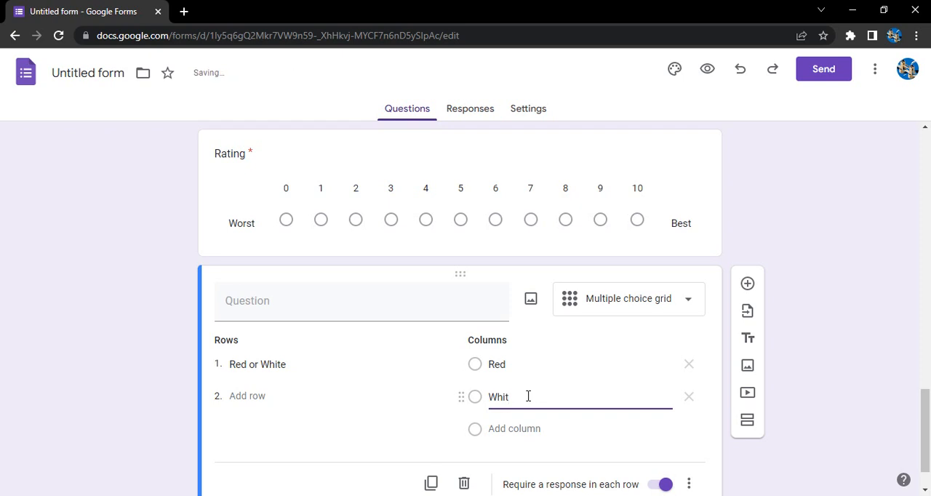
text(e)
Step: Add a second row named "Red or Black" to the multiple choice grid
click(265, 393)
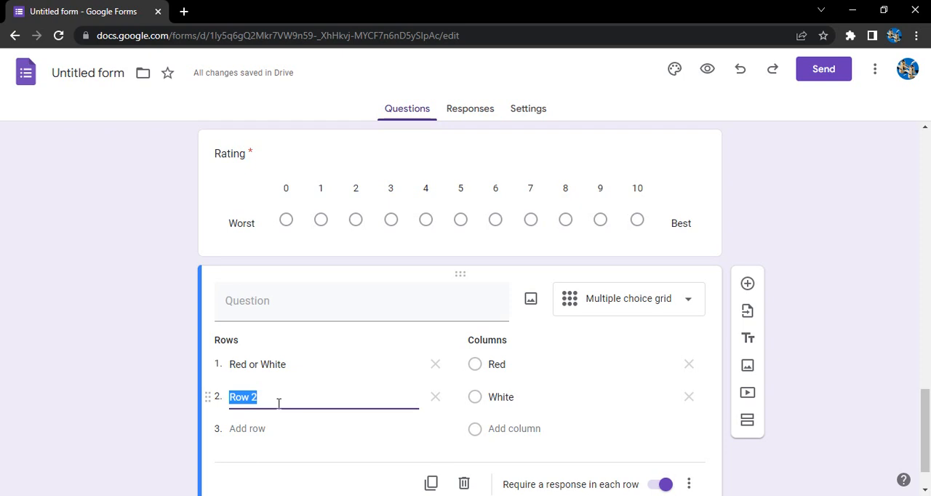
text(Red or White)
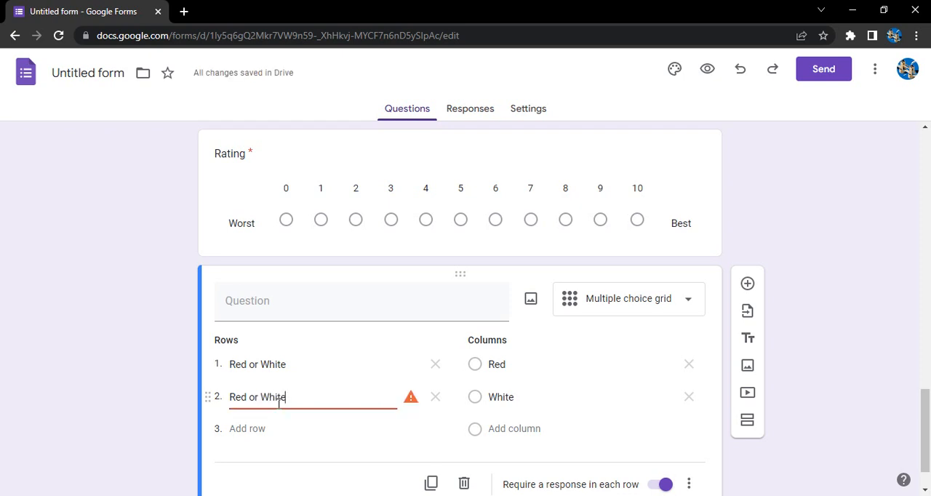
mouse_move(411, 400)
click(294, 395)
key(BackSpace)
key(BackSpace)
key(BackSpace)
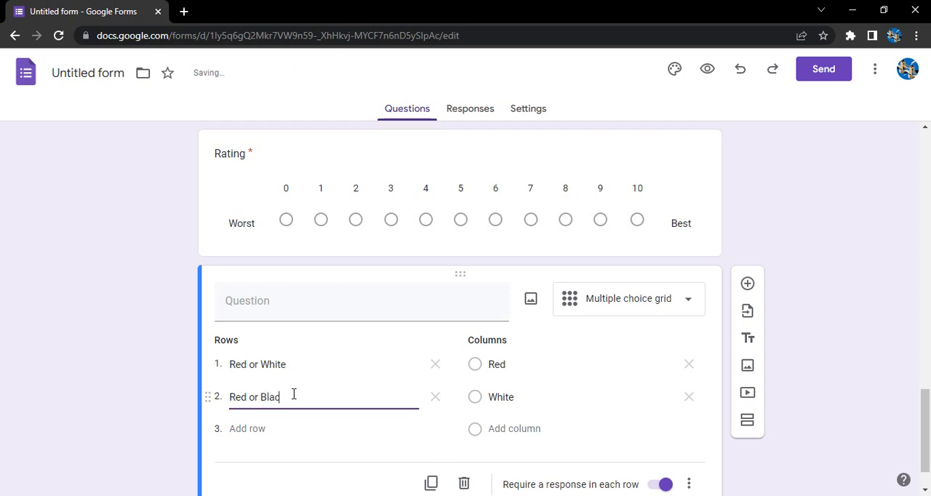
click(140, 368)
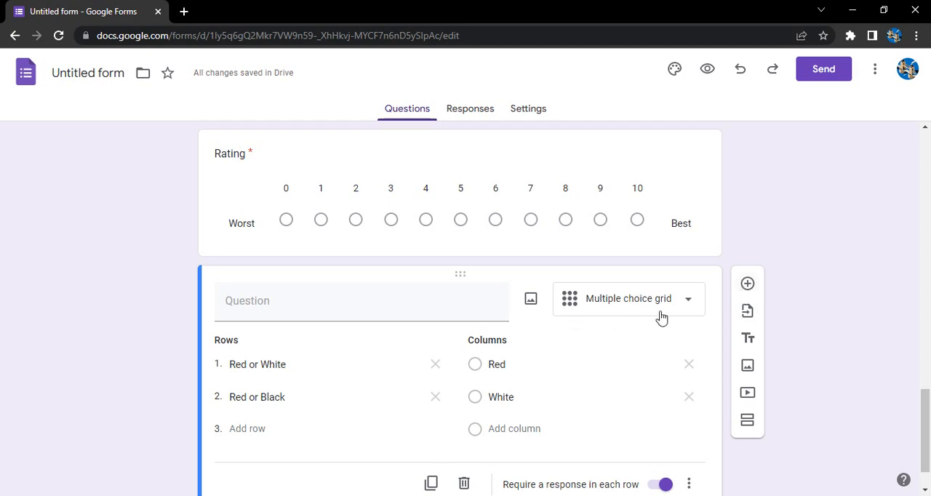
Step: Add a question below the multiple choice grid and set its type to Checkbox grid
click(747, 283)
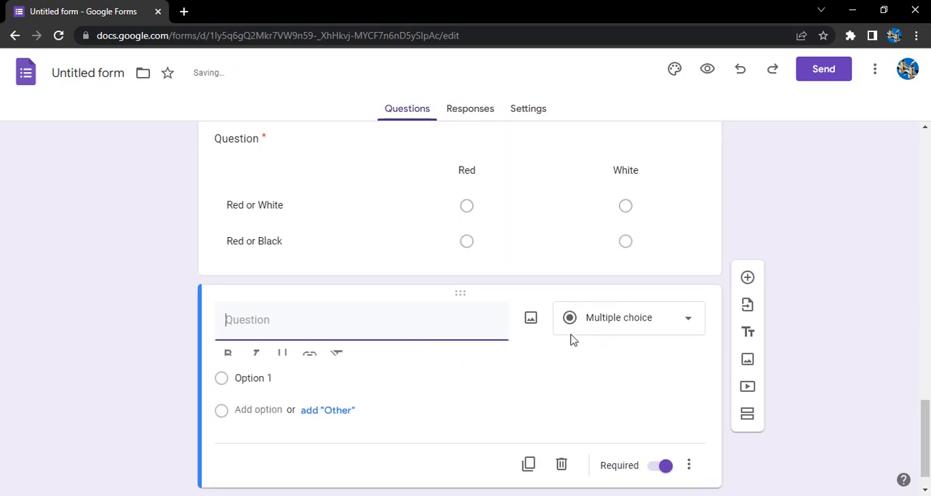
click(599, 278)
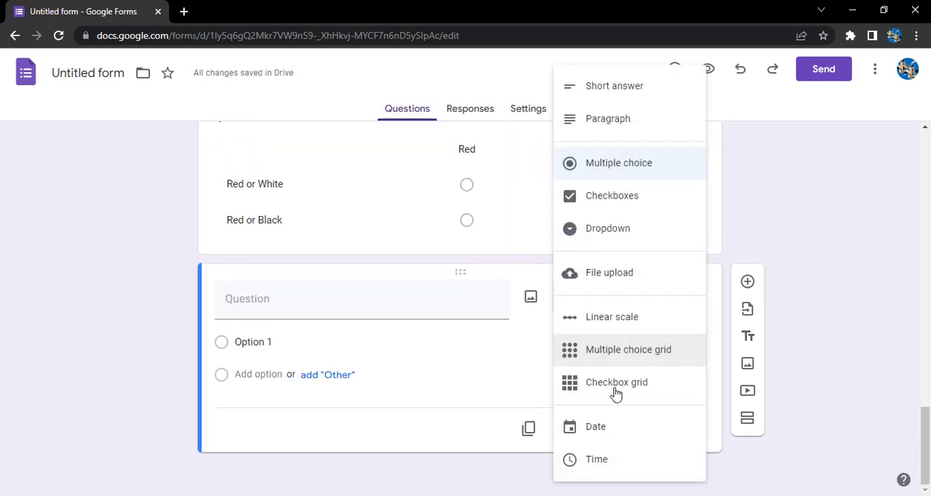
click(614, 393)
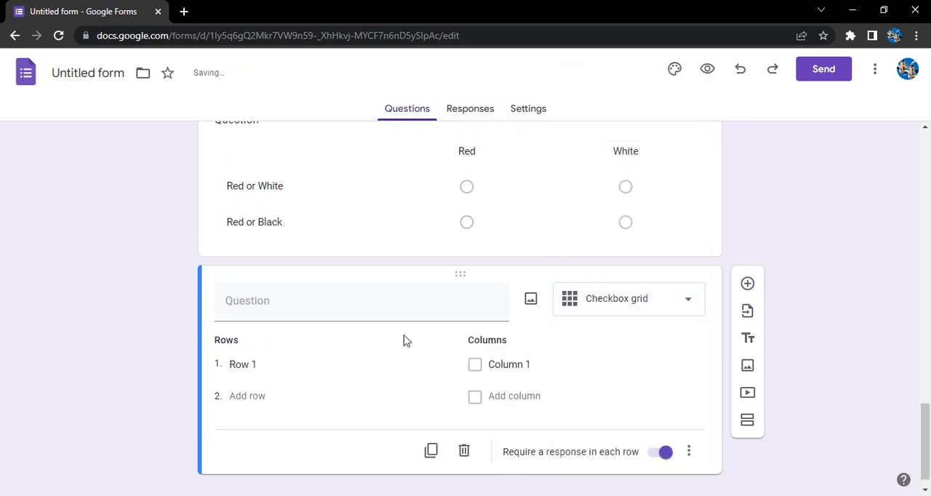
Step: Name the checkbox grid's first row "A.B , C"
scroll(415, 283, up, 3)
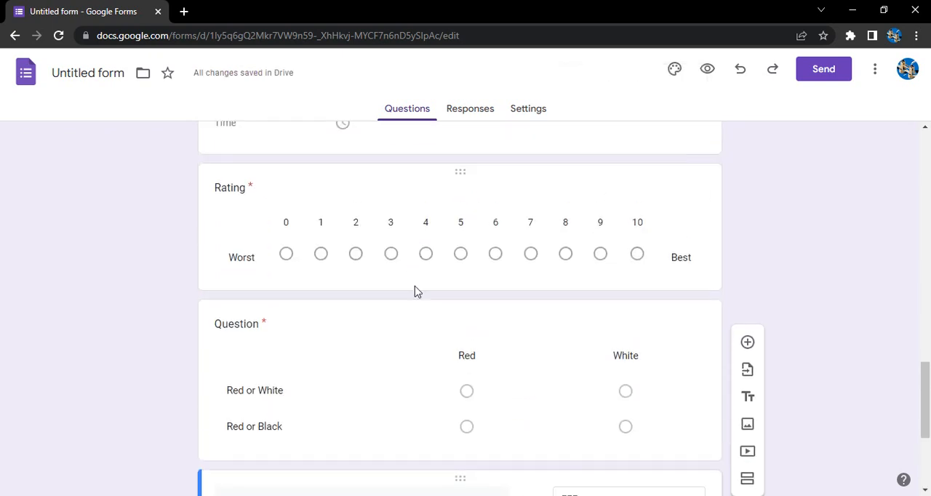
scroll(227, 334, down, 2)
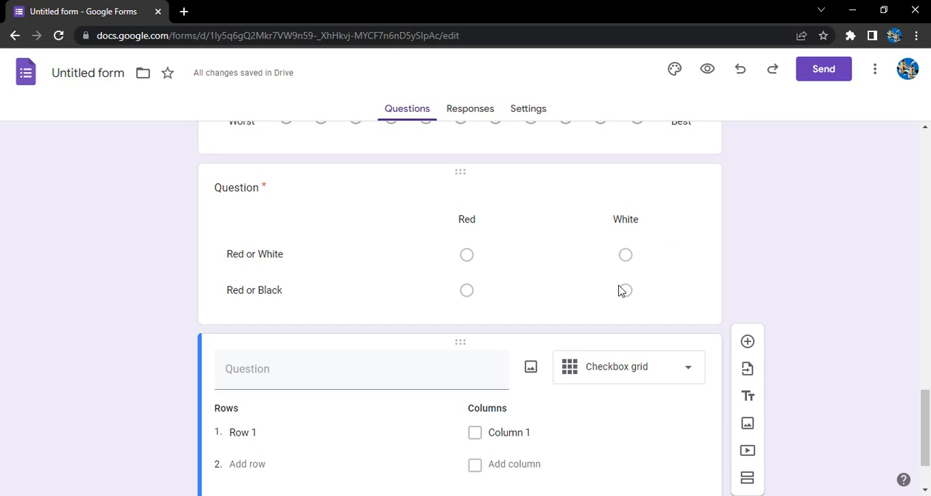
scroll(618, 295, down, 1)
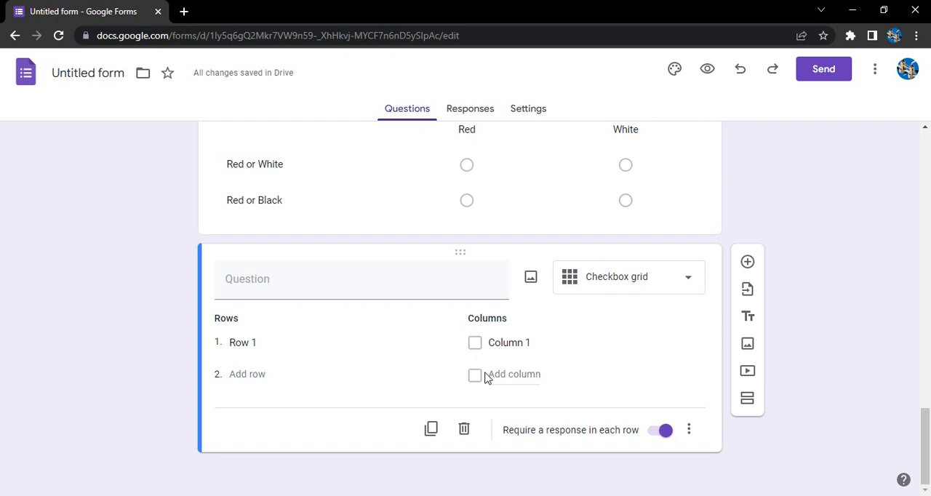
click(262, 342)
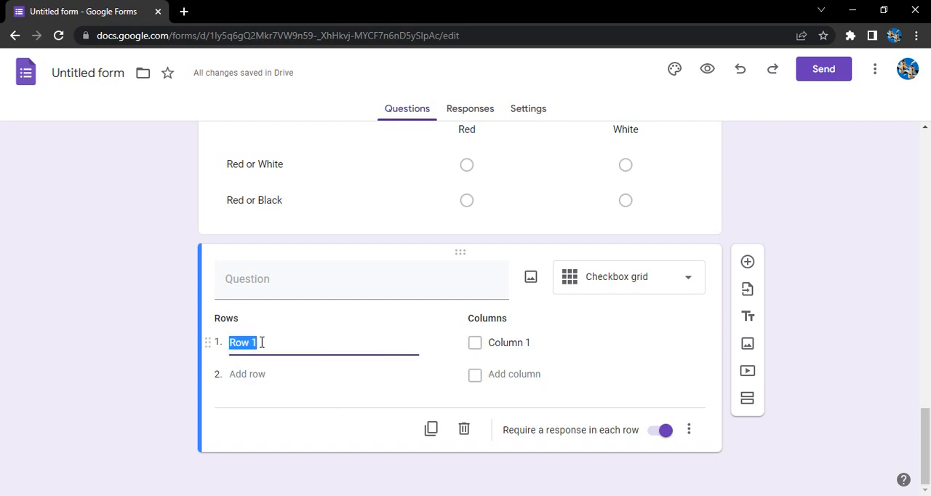
text(A.B , C)
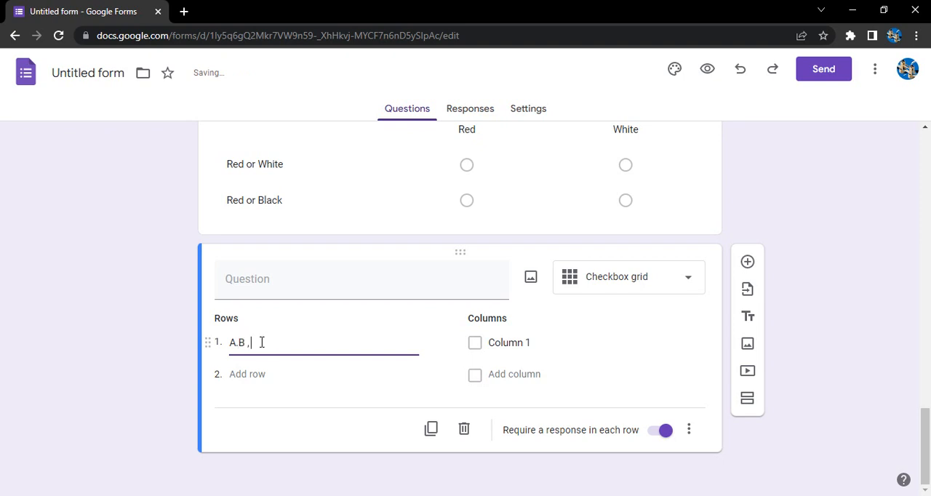
Step: Give the checkbox grid three columns named "A", "B" and "C"
click(496, 343)
text(A)
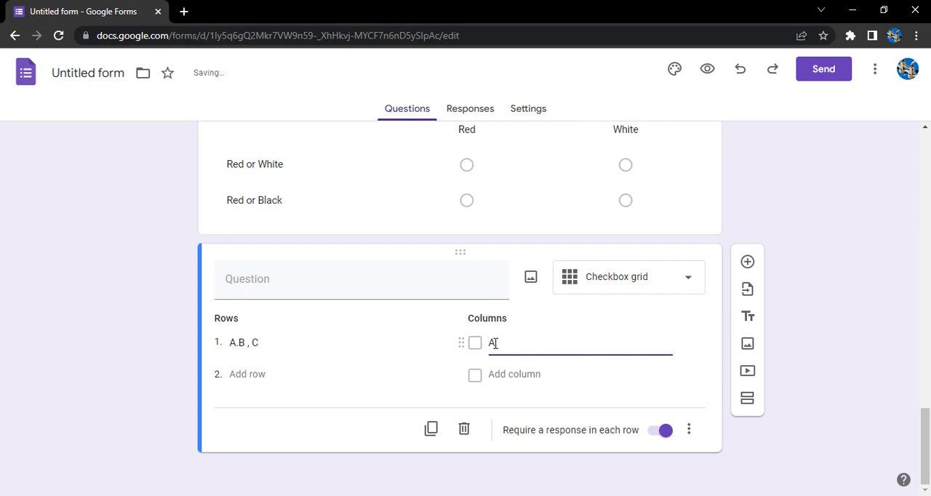
click(529, 374)
text(B)
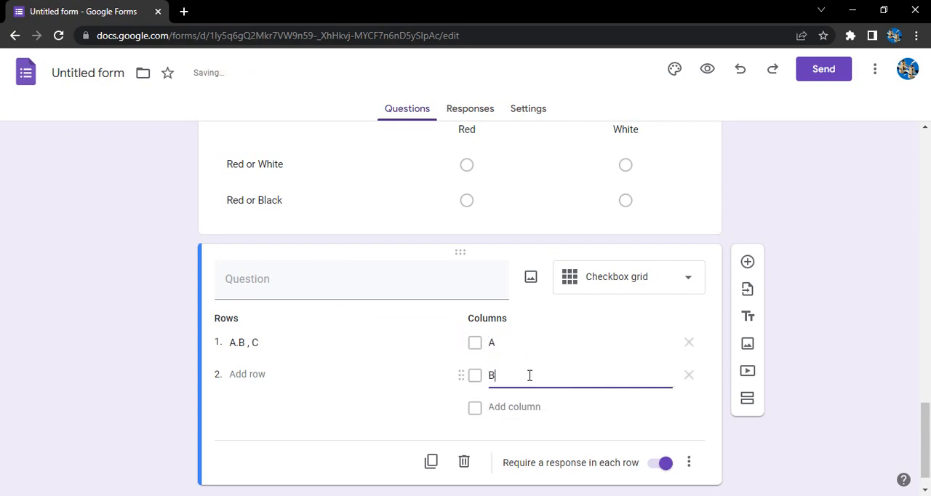
click(526, 408)
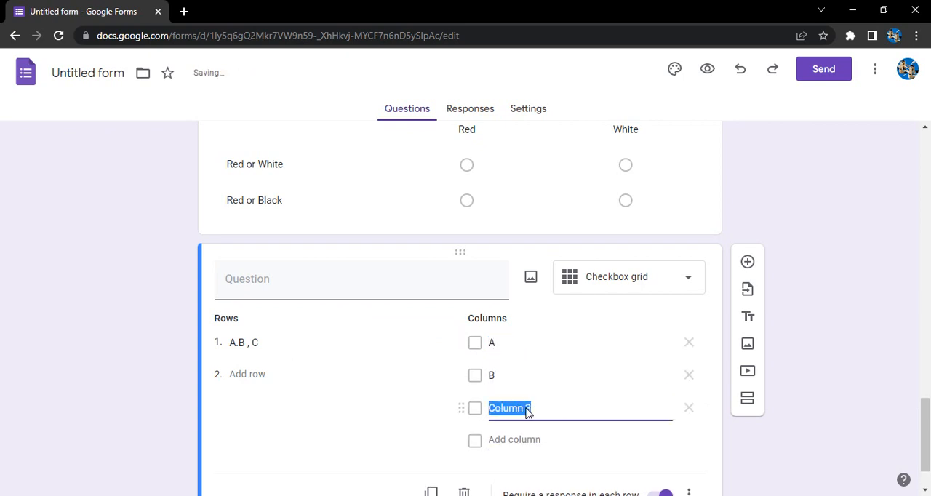
text(C)
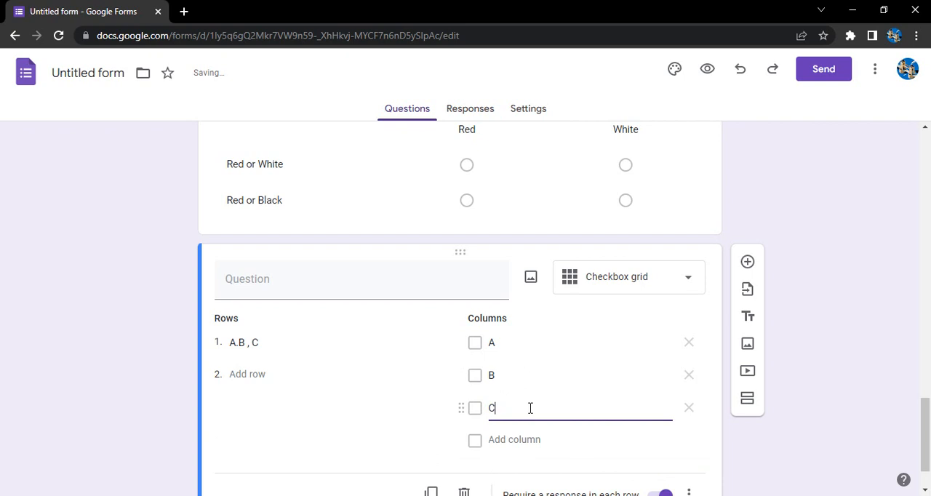
Step: Add a second row named "D E F" to the checkbox grid
click(276, 377)
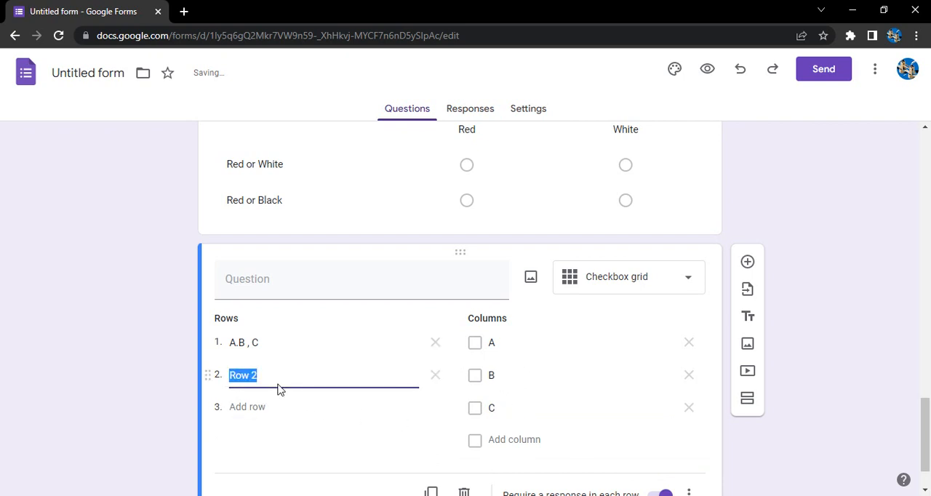
text(D E F)
click(802, 266)
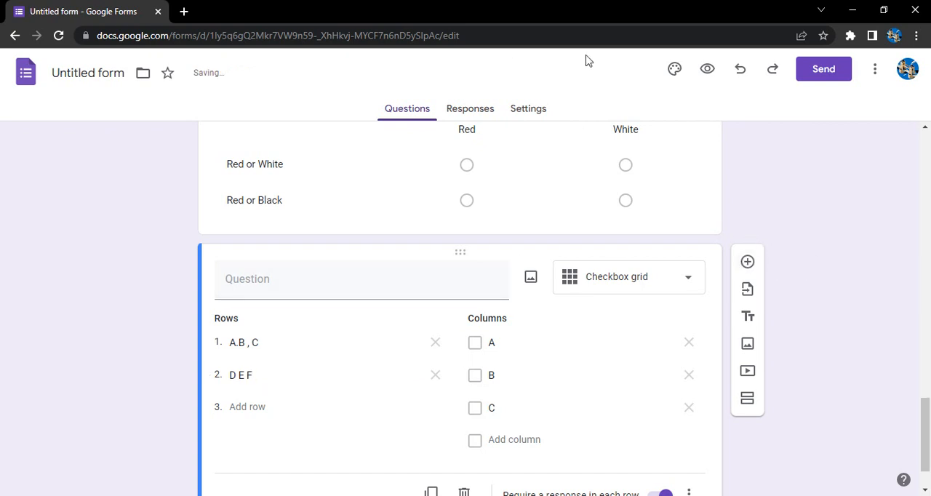
Step: Preview the form and, in the checkbox grid, tick A, B and C for row "A.B , C" and A and B for row "D E F"
click(706, 69)
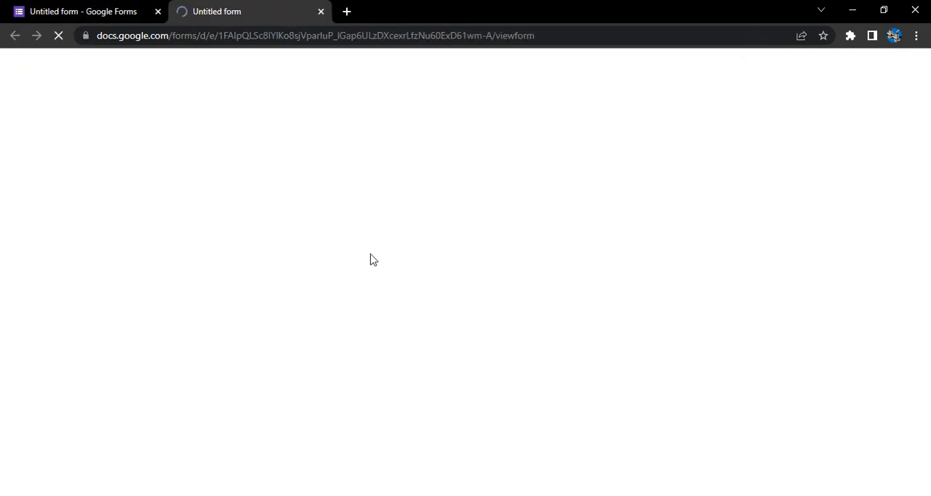
scroll(567, 299, down, 15)
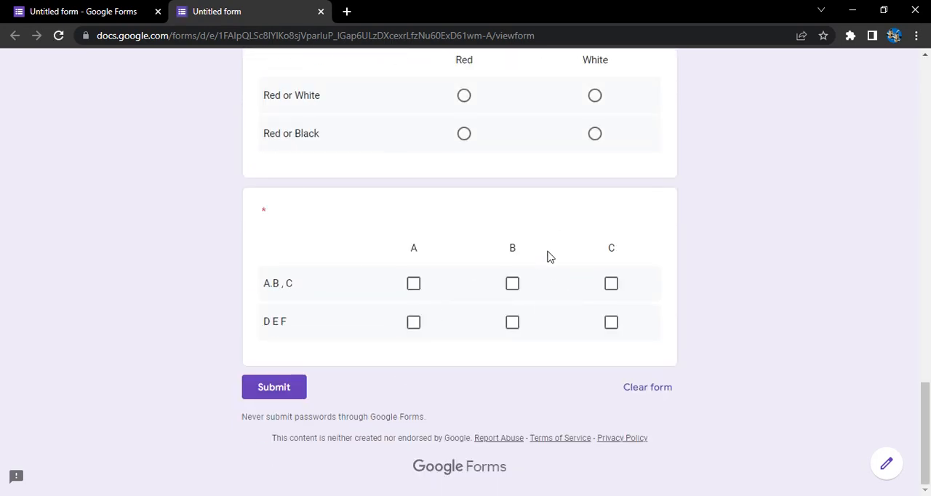
click(413, 283)
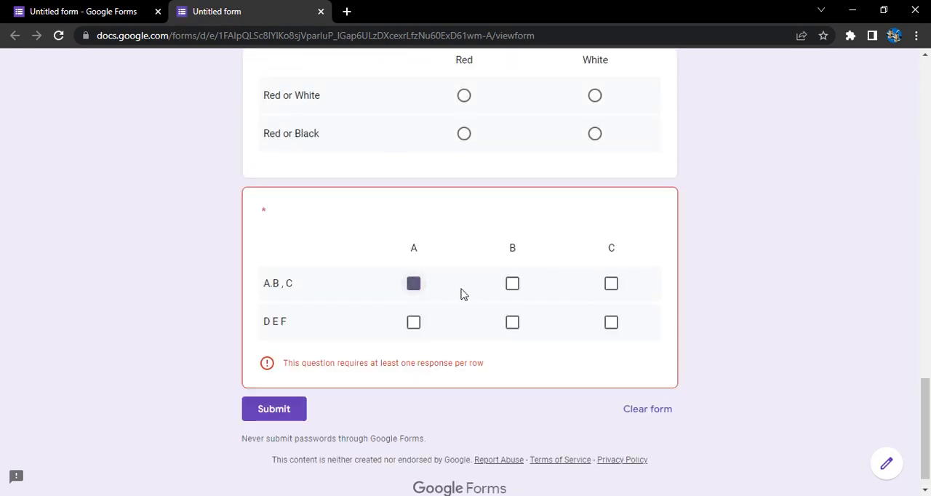
click(519, 289)
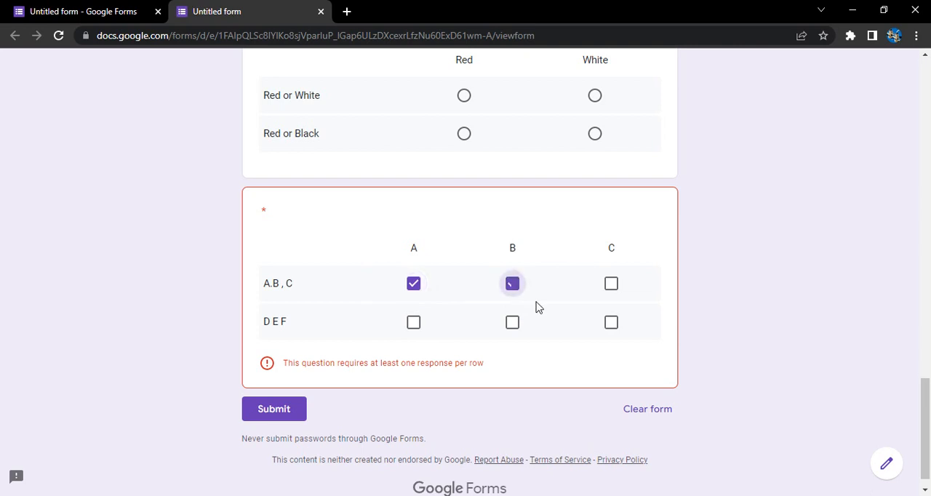
click(612, 287)
click(520, 326)
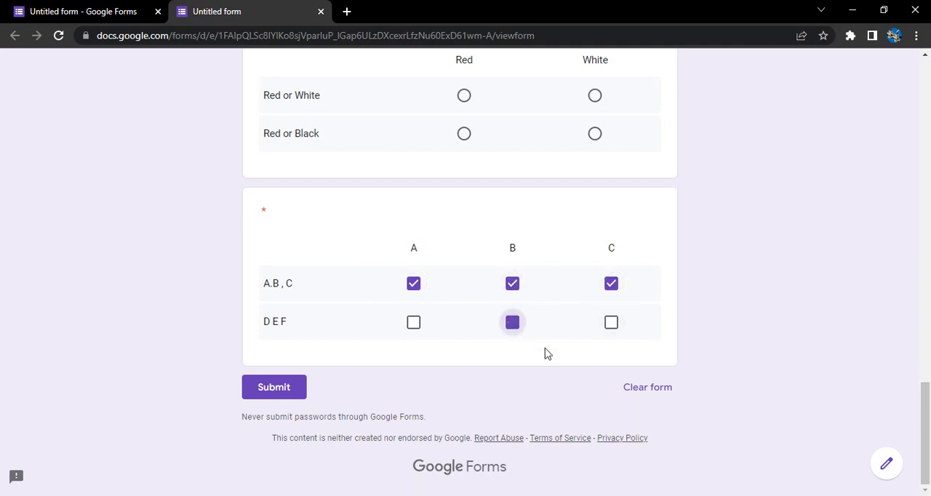
click(415, 331)
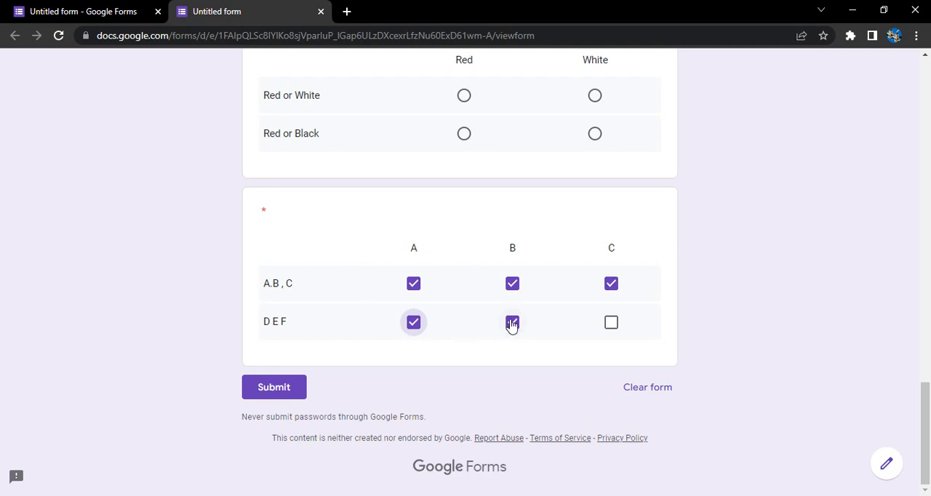
Step: Answer the multiple choice grid with Red for "Red or Black" and White for "Red or White"
scroll(508, 330, up, 5)
scroll(503, 337, down, 4)
click(464, 204)
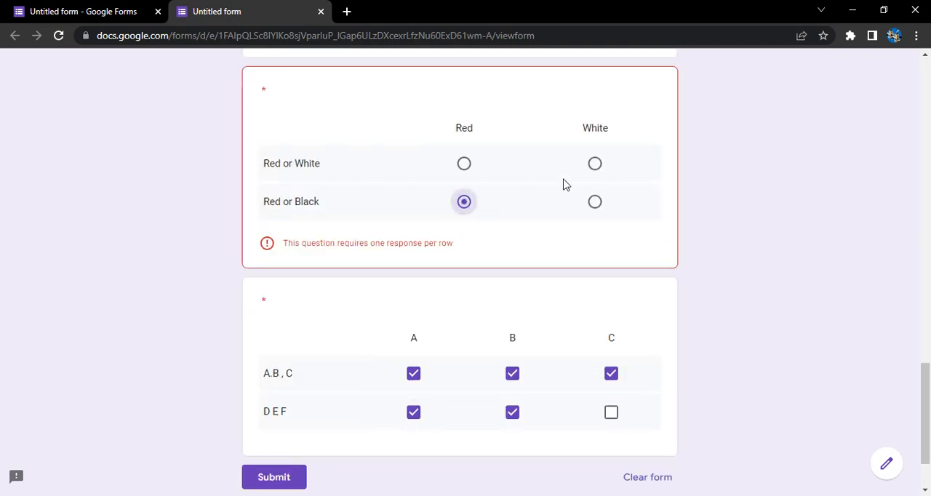
click(596, 203)
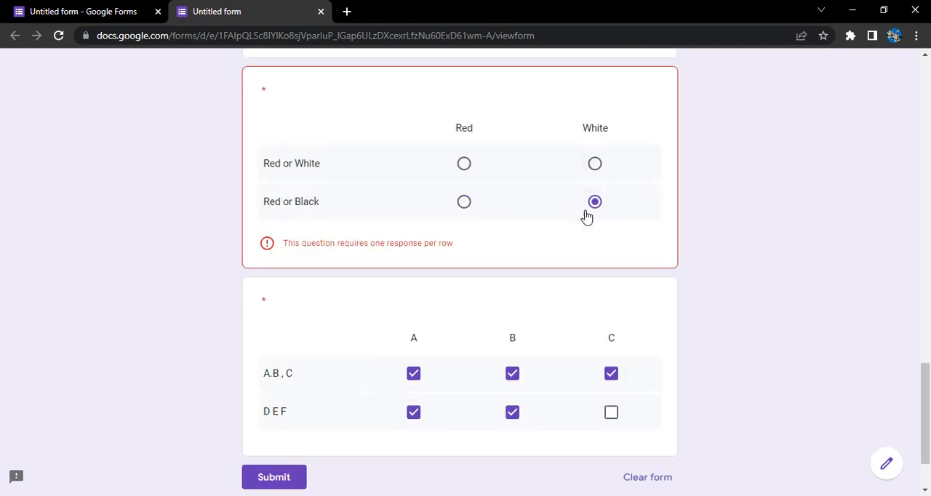
click(466, 206)
click(594, 165)
Step: Answer the Rating question with 10
scroll(659, 211, up, 4)
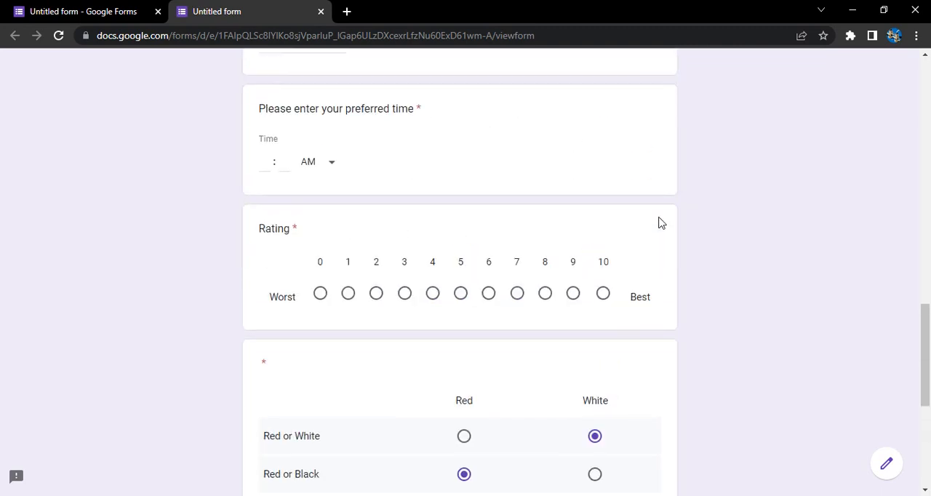
click(488, 293)
click(603, 293)
Step: Enter 11:12 PM as the answer to the preferred time question
scroll(284, 261, up, 2)
click(266, 295)
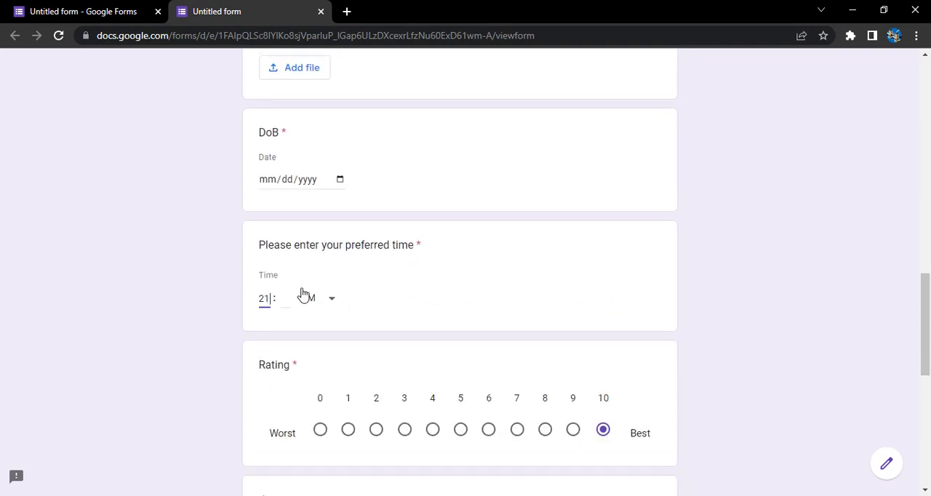
click(283, 301)
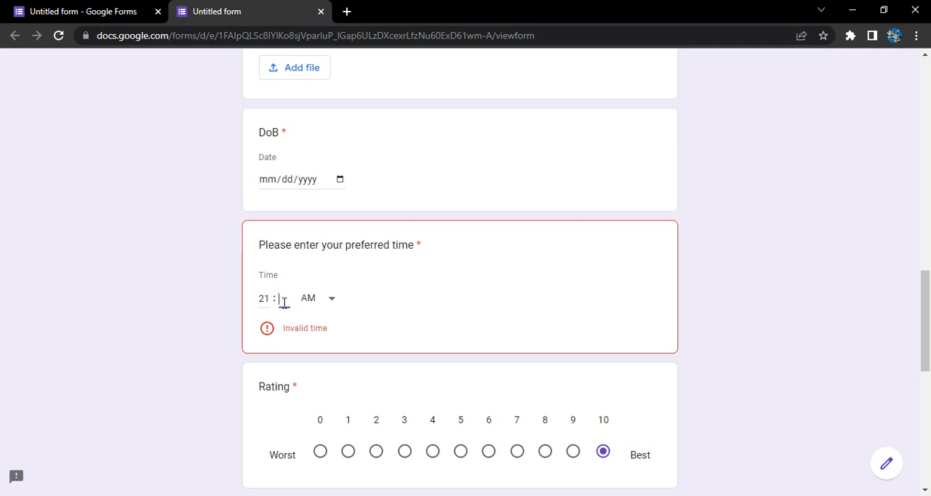
text(12)
scroll(283, 302, up, 1)
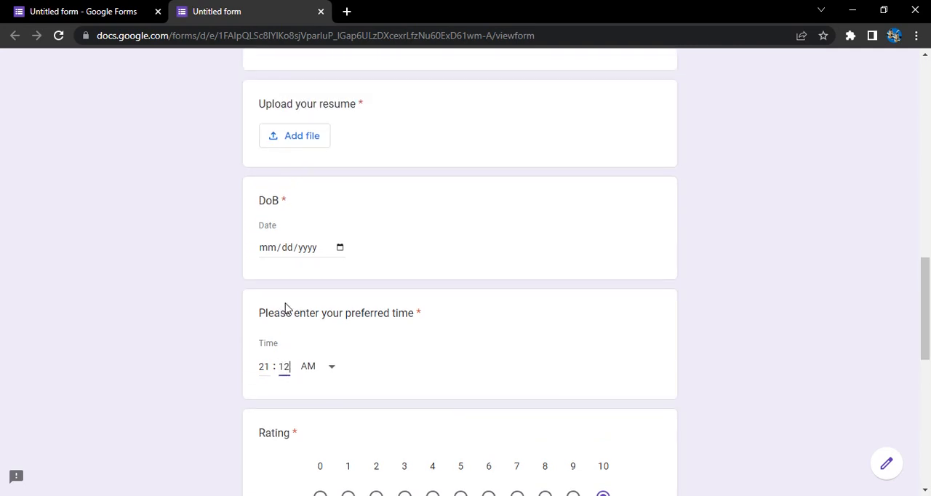
click(265, 366)
click(328, 365)
click(328, 397)
Step: Fill in the DoB question by choosing a date from its calendar
scroll(330, 378, up, 2)
click(344, 384)
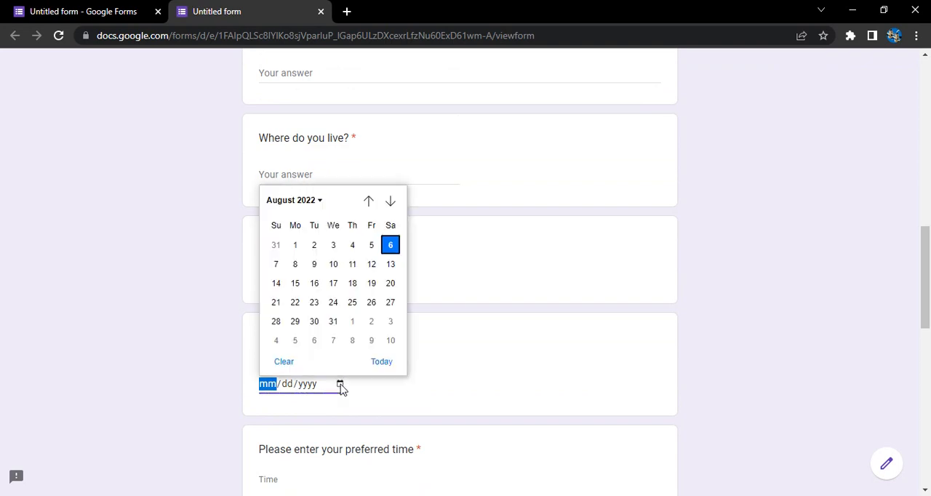
click(302, 263)
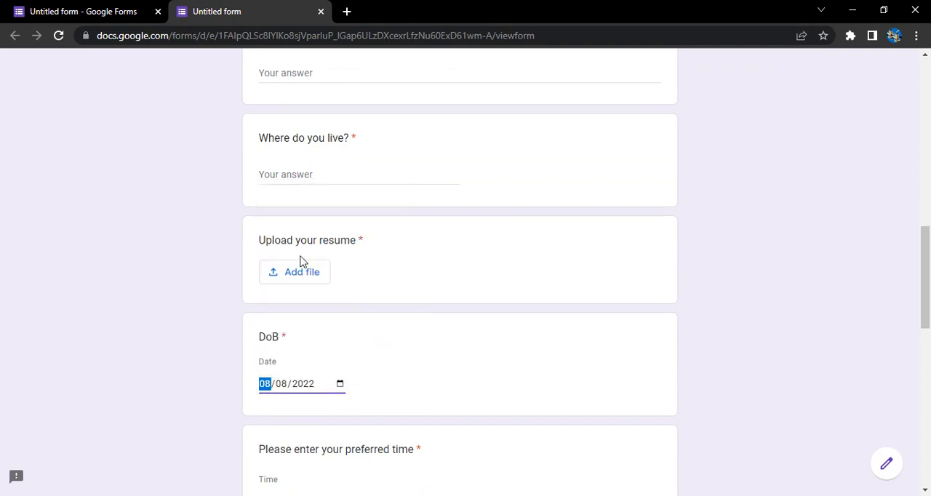
click(382, 384)
scroll(411, 359, up, 7)
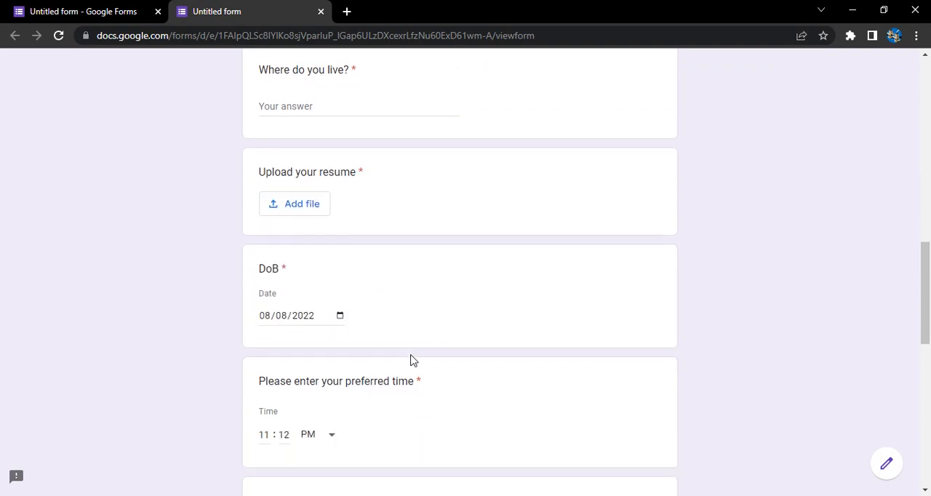
scroll(411, 355, up, 3)
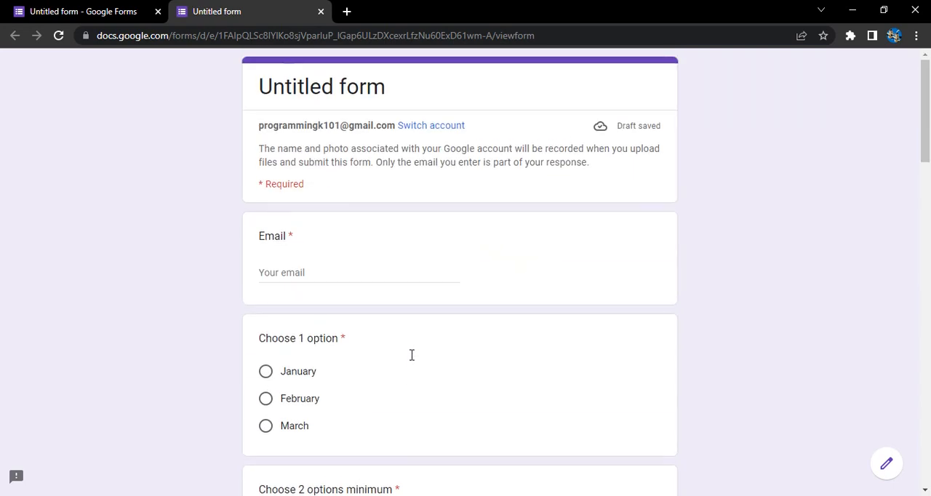